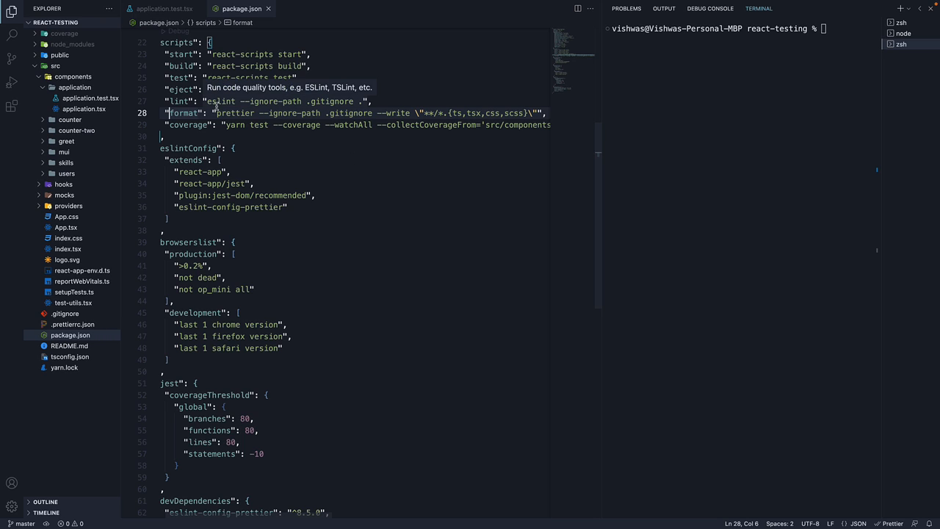
Step: Run 'npx husky-init && yarn' to add the prepare script and create the .husky pre-commit hook
{"action": "left_click", "coordinate": [208, 101]}
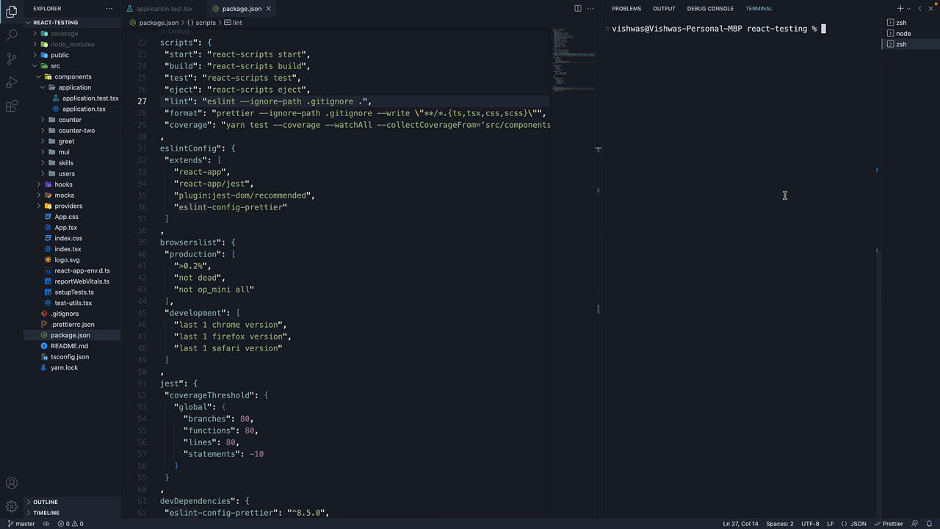
{"action": "type", "text": "npx husky-i"}
{"action": "type", "text": "nit &&"}
{"action": "type", "text": " yarn"}
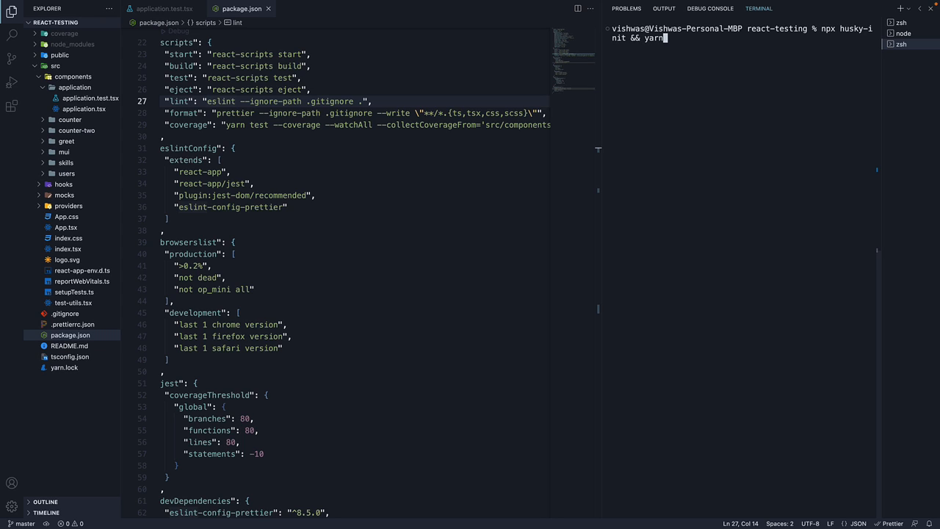
{"action": "key", "text": "Return"}
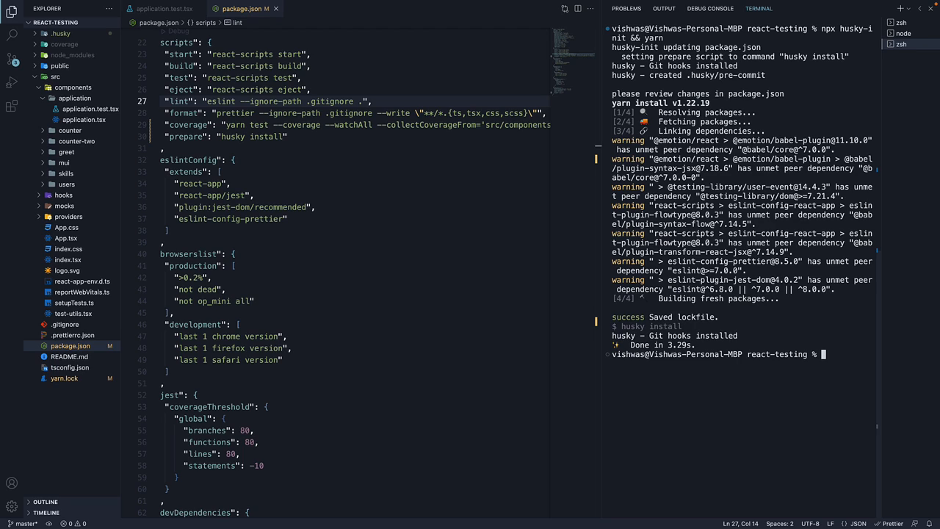
Step: Replace 'npm test' in .husky/pre-commit with 'yarn lint && yarn format' and save
{"action": "left_click", "coordinate": [61, 33]}
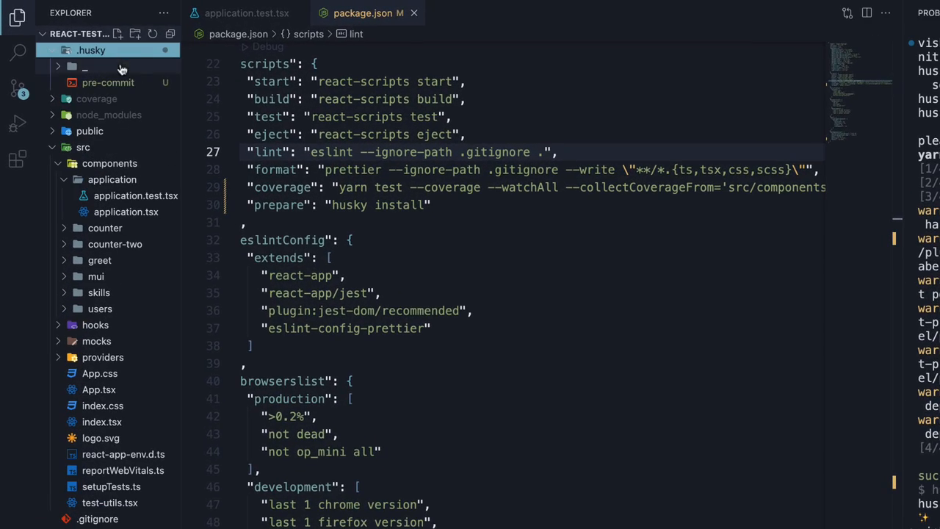
{"action": "left_click", "coordinate": [108, 83]}
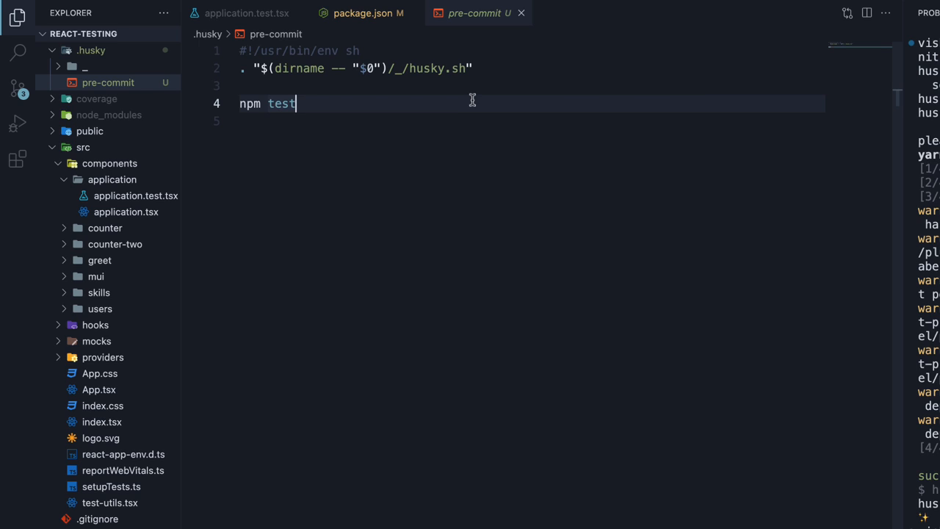
{"action": "key", "text": "BackSpace"}
{"action": "key", "text": "BackSpace"}
{"action": "key", "text": "BackSpace"}
{"action": "key", "text": "BackSpace"}
{"action": "key", "text": "BackSpace"}
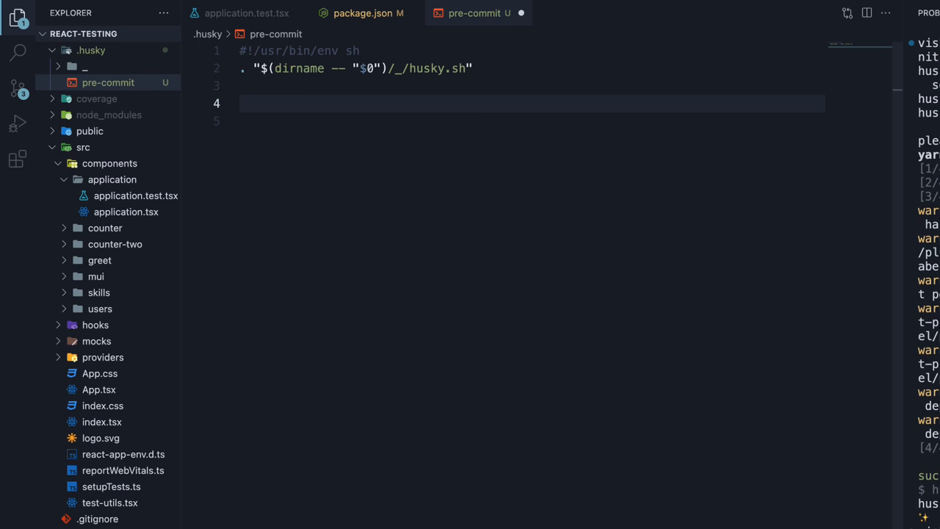
{"action": "type", "text": "npm run lint "}
{"action": "type", "text": "&& npm run format"}
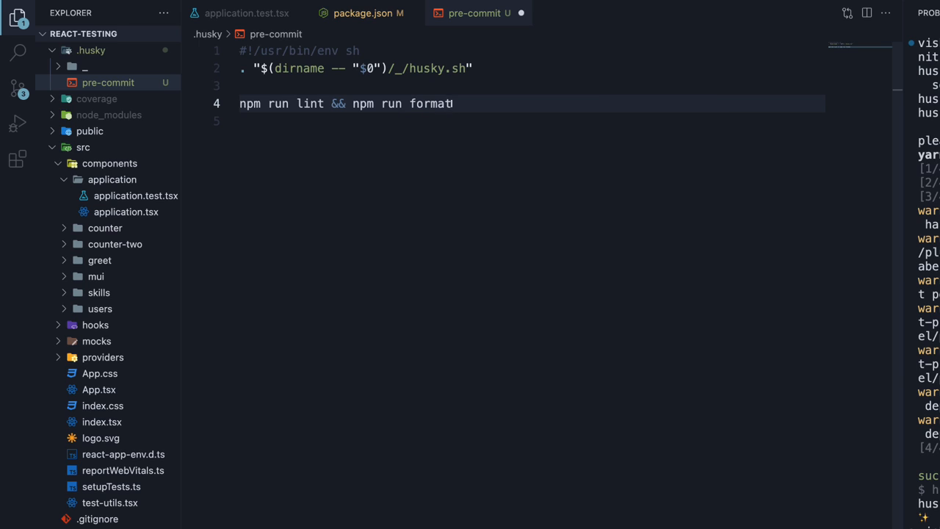
{"action": "key", "text": "BackSpace"}
{"action": "key", "text": "BackSpace"}
{"action": "key", "text": "BackSpace"}
{"action": "key", "text": "BackSpace"}
{"action": "key", "text": "super+BackSpace"}
{"action": "type", "text": "yarn lint &&"}
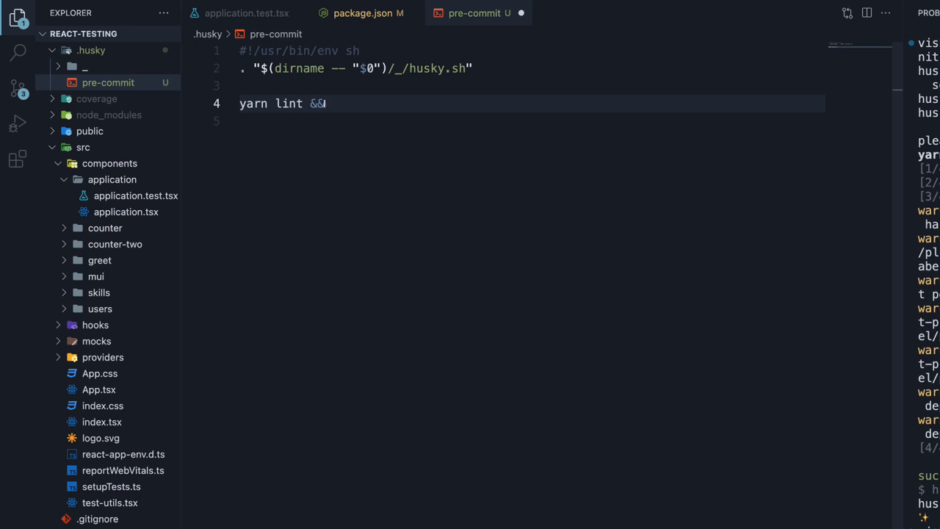
{"action": "type", "text": " yarn format"}
{"action": "key", "text": "super+s"}
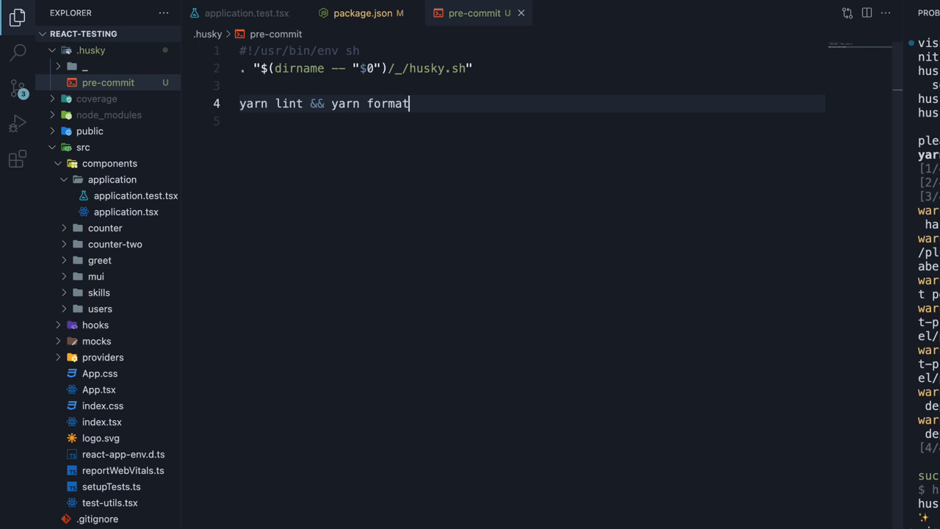
Step: Commit all Husky setup changes with the message 'Add husky', staging everything
{"action": "left_click", "coordinate": [17, 88]}
{"action": "left_click", "coordinate": [91, 37]}
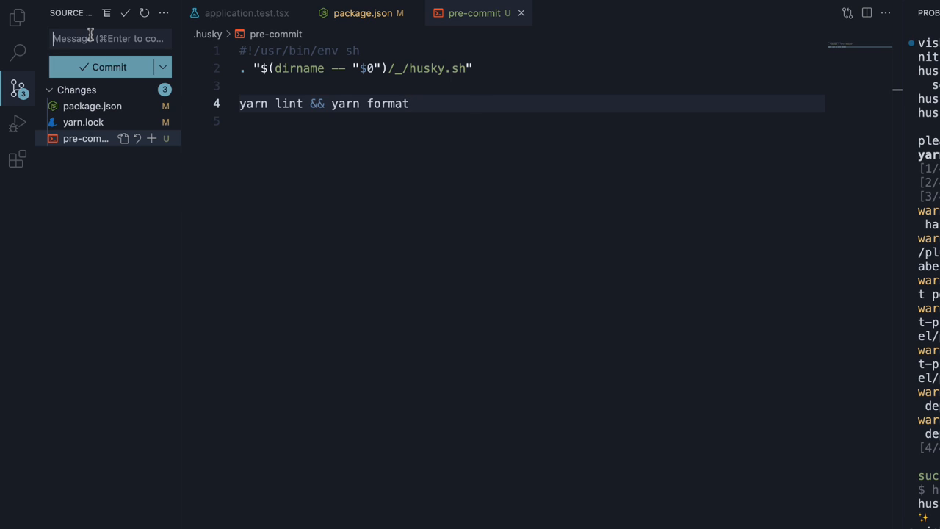
{"action": "type", "text": "Add husky"}
{"action": "left_click", "coordinate": [109, 67]}
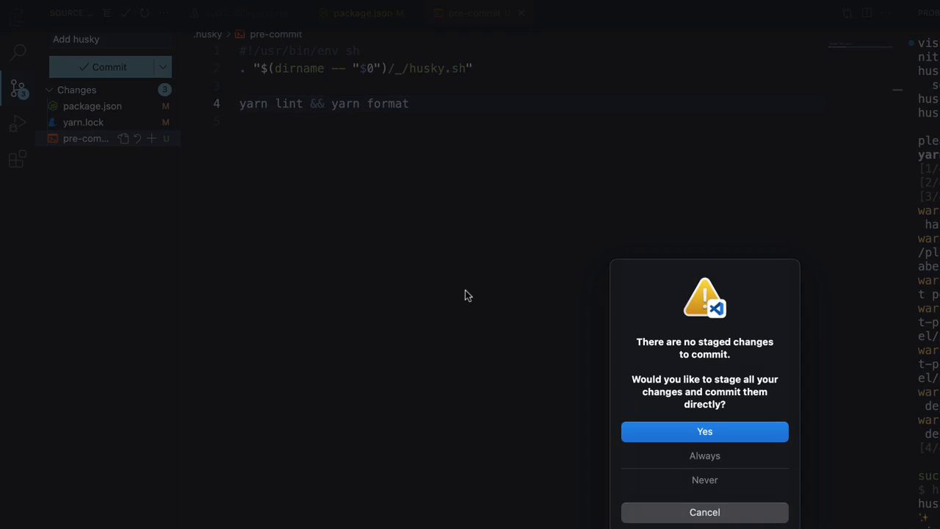
{"action": "left_click", "coordinate": [741, 433]}
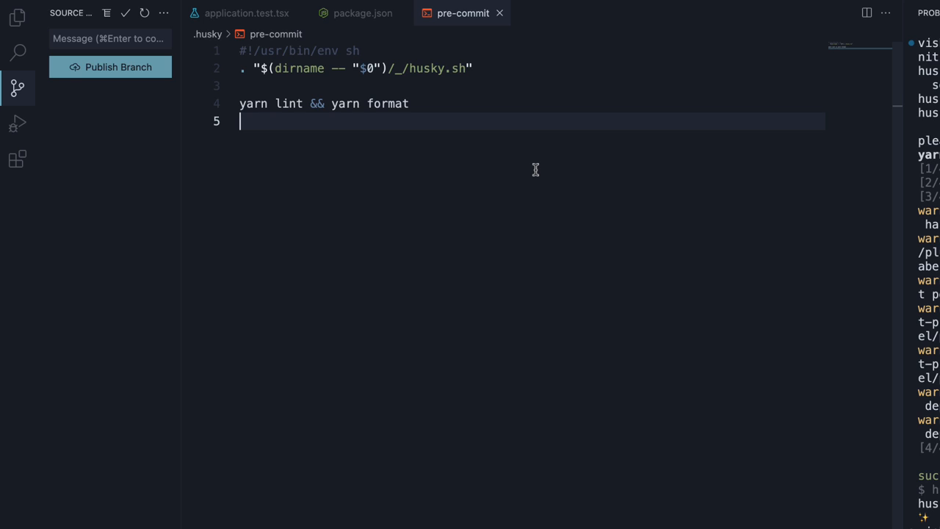
Step: Change the line-64 assertion in application.test.tsx to toBeEnabled, save, and start the 'Change to not enabled' commit message
{"action": "left_click", "coordinate": [247, 13]}
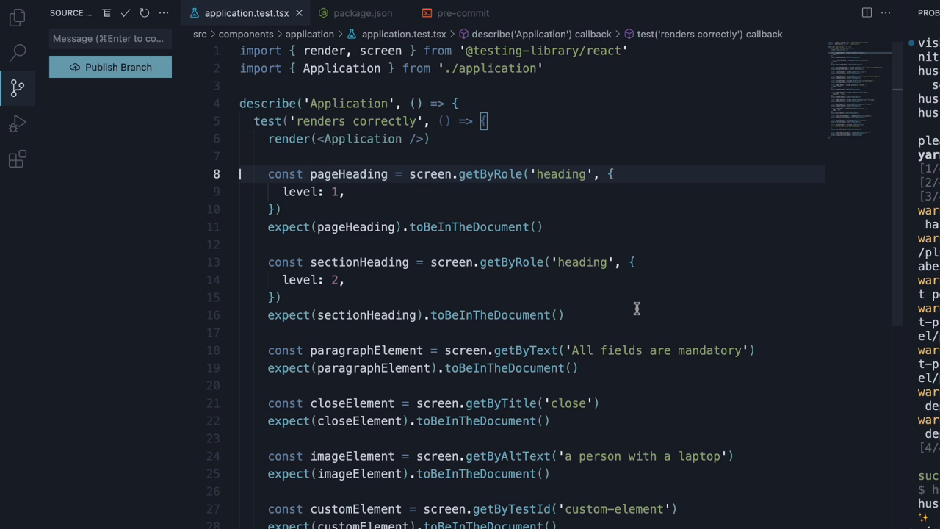
{"action": "scroll", "coordinate": [637, 308], "scroll_direction": "down", "scroll_amount": 10}
{"action": "scroll", "coordinate": [636, 308], "scroll_direction": "down", "scroll_amount": 3}
{"action": "left_click", "coordinate": [467, 276]}
{"action": "type", "text": "not.to"}
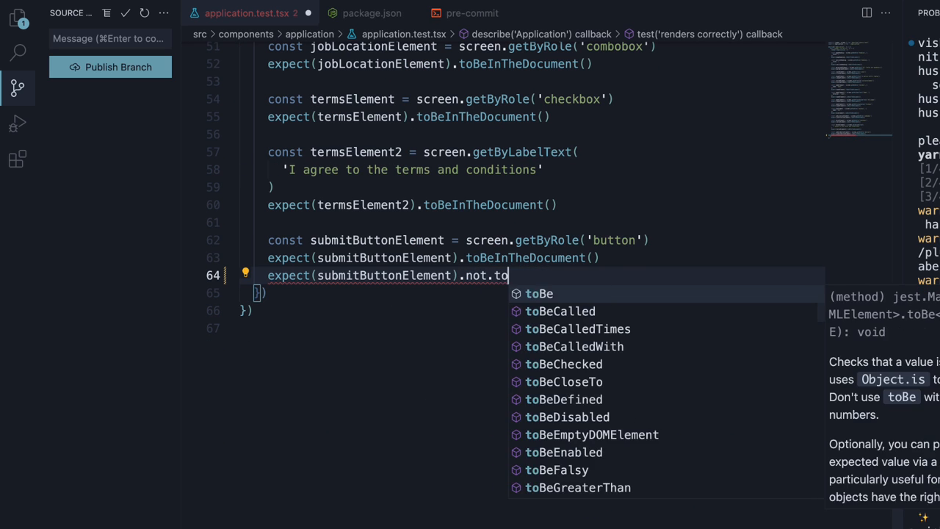
{"action": "type", "text": "ben"}
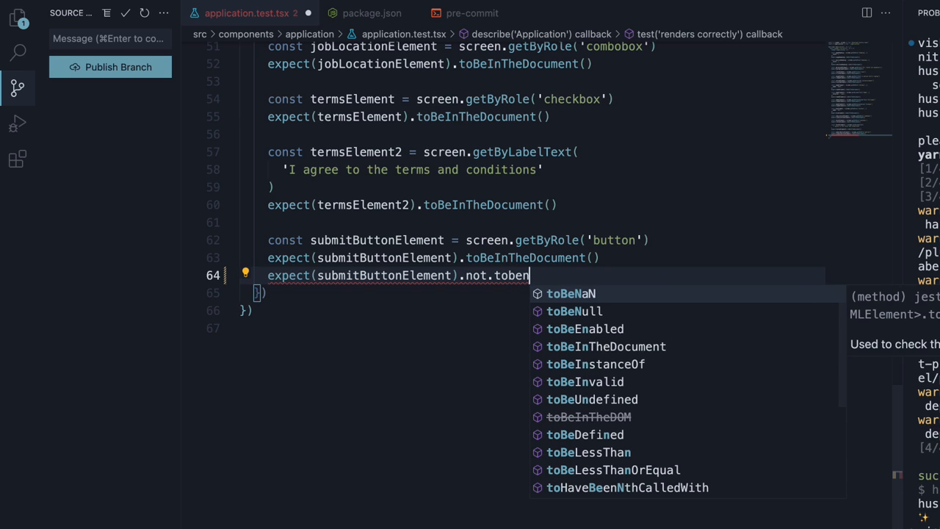
{"action": "key", "text": "Down"}
{"action": "key", "text": "Down"}
{"action": "key", "text": "Return"}
{"action": "type", "text": "()"}
{"action": "key", "text": "ctrl+s"}
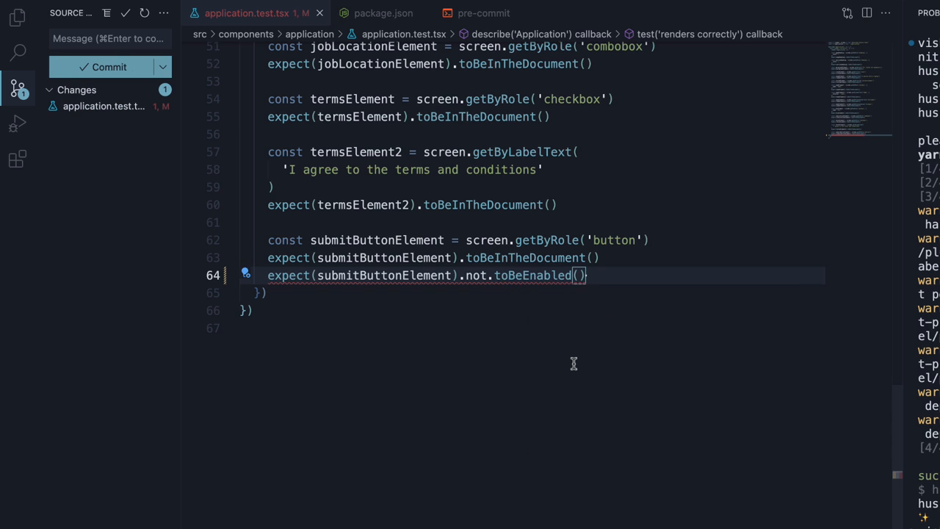
{"action": "left_click", "coordinate": [69, 38]}
{"action": "type", "text": "Change"}
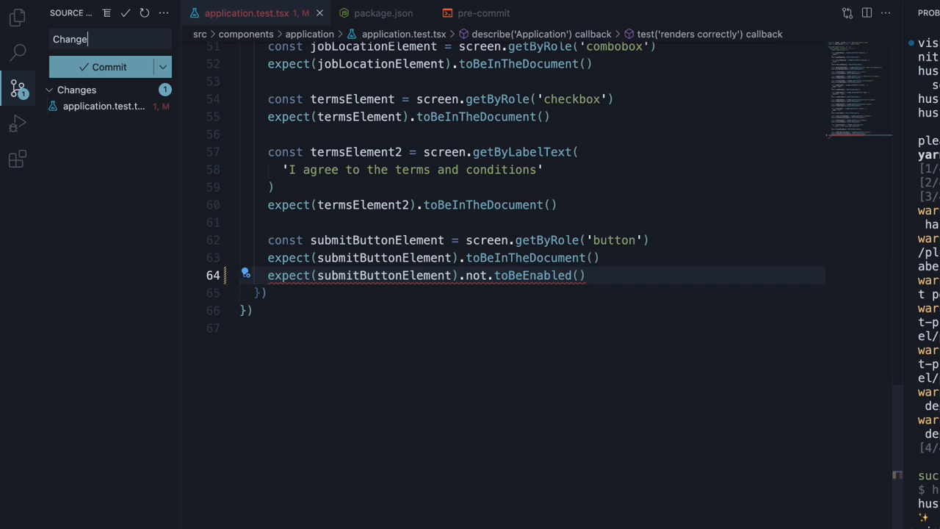
{"action": "type", "text": " to not enabled"}
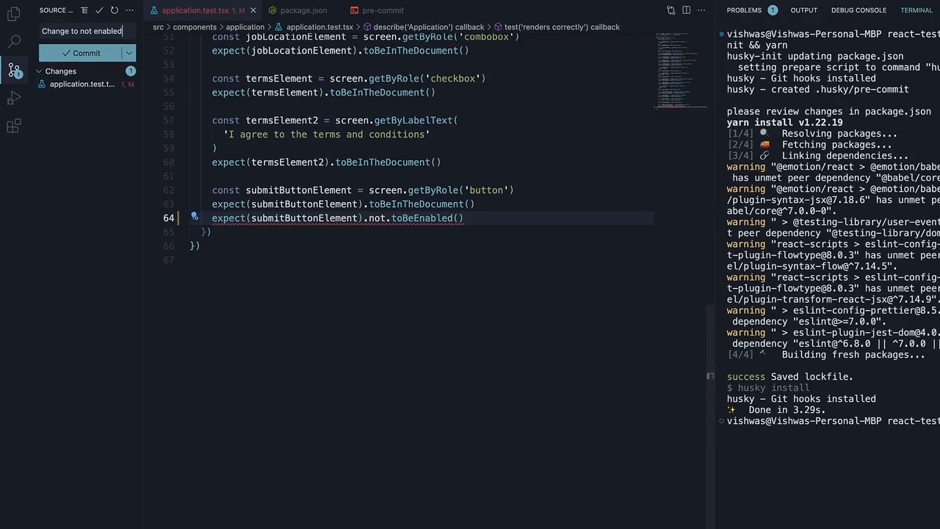
Step: Attempt the commit, read the ESLint failure in the Git log, and return to the test to fix the assertion
{"action": "left_click", "coordinate": [91, 65]}
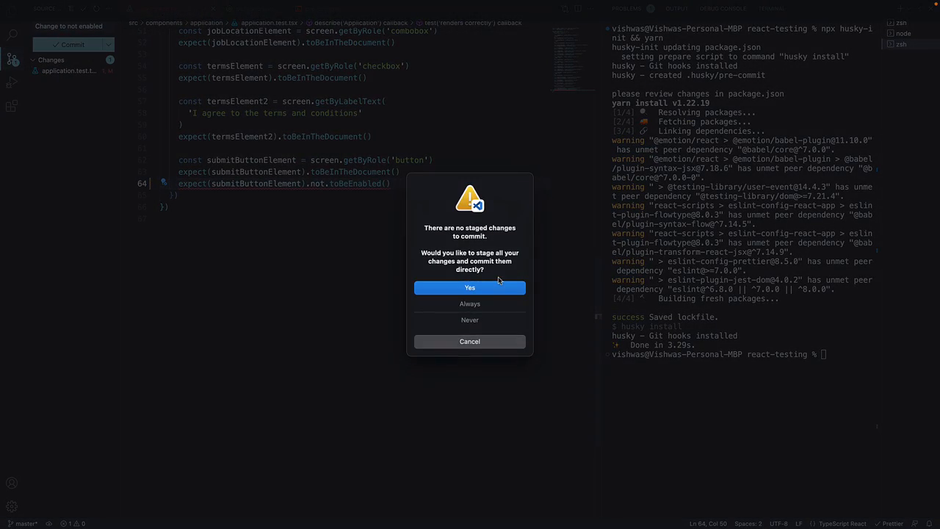
{"action": "left_click", "coordinate": [490, 288]}
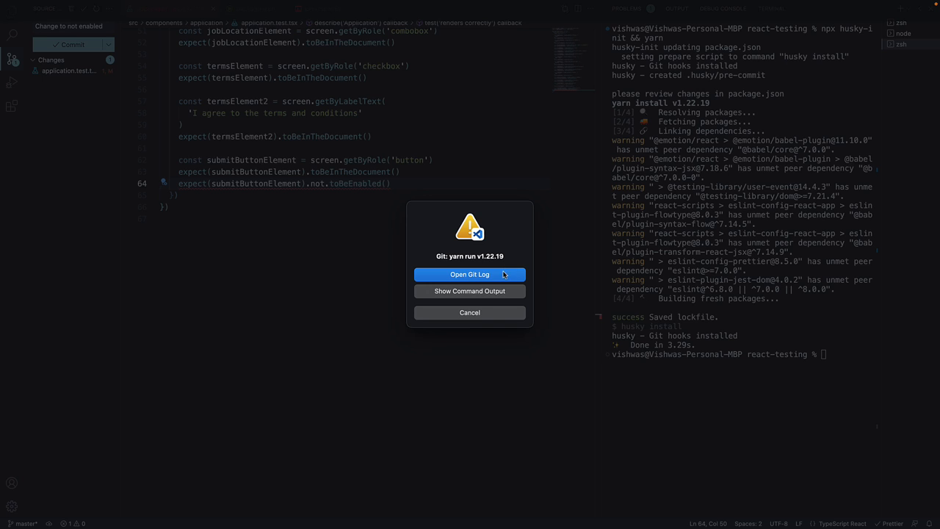
{"action": "left_click", "coordinate": [500, 278]}
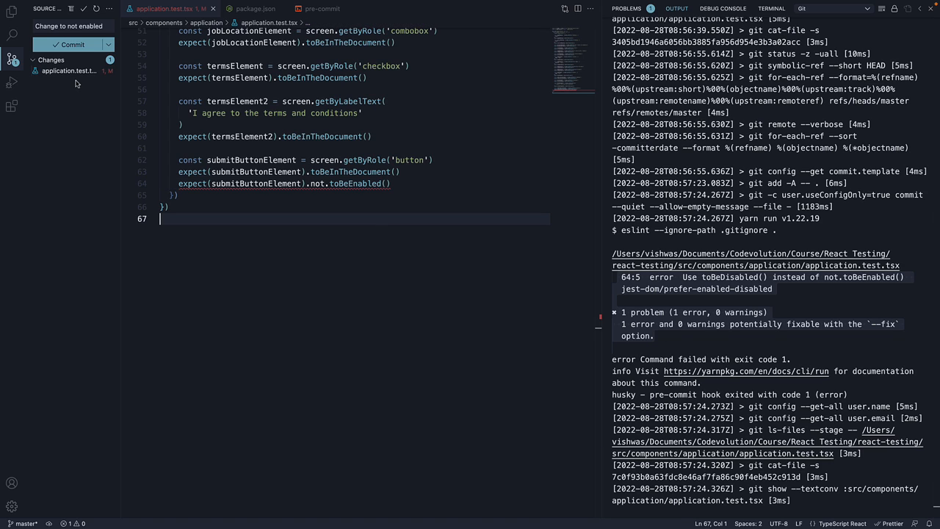
{"action": "left_click", "coordinate": [397, 218]}
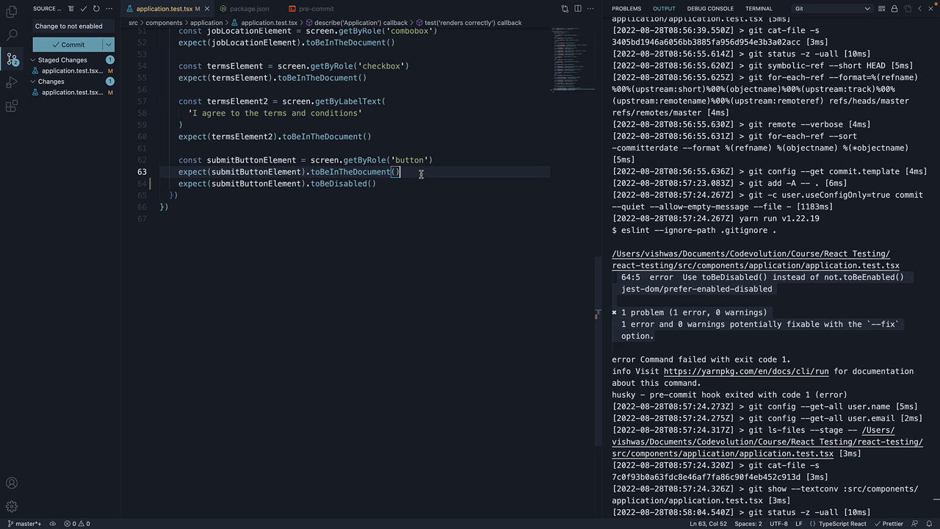
Step: Turn off Editor: Format On Save in Settings
{"action": "key", "text": "ctrl+comma"}
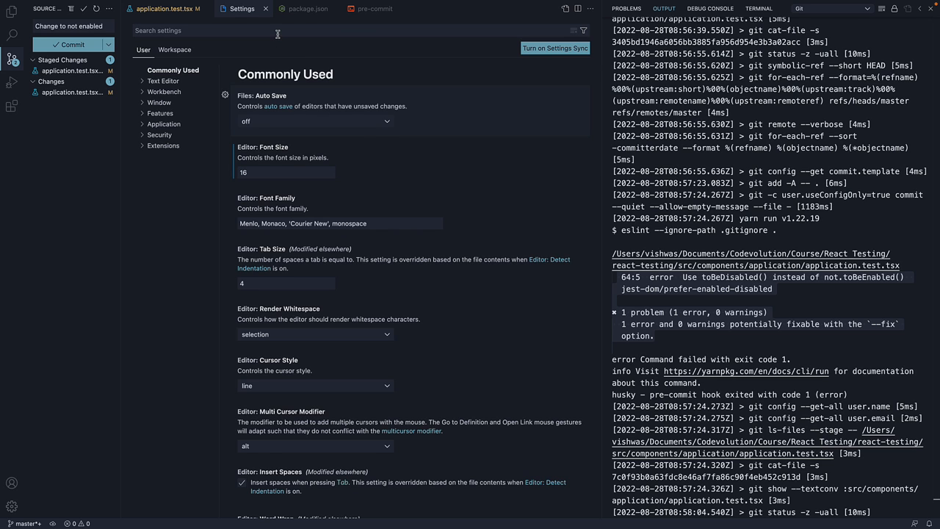
{"action": "type", "text": "formaton"}
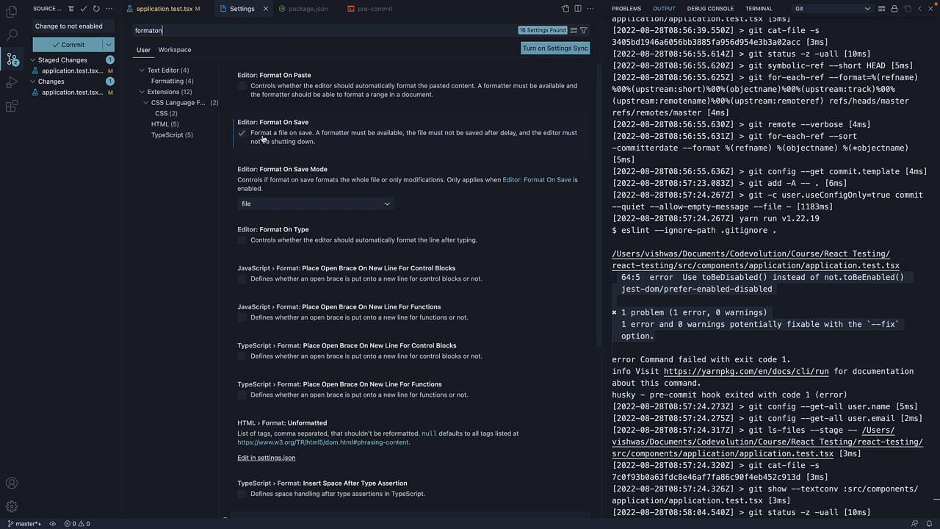
{"action": "left_click", "coordinate": [242, 137]}
Step: Insert extra blank lines after line 63 in application.test.tsx and save
{"action": "left_click", "coordinate": [161, 8]}
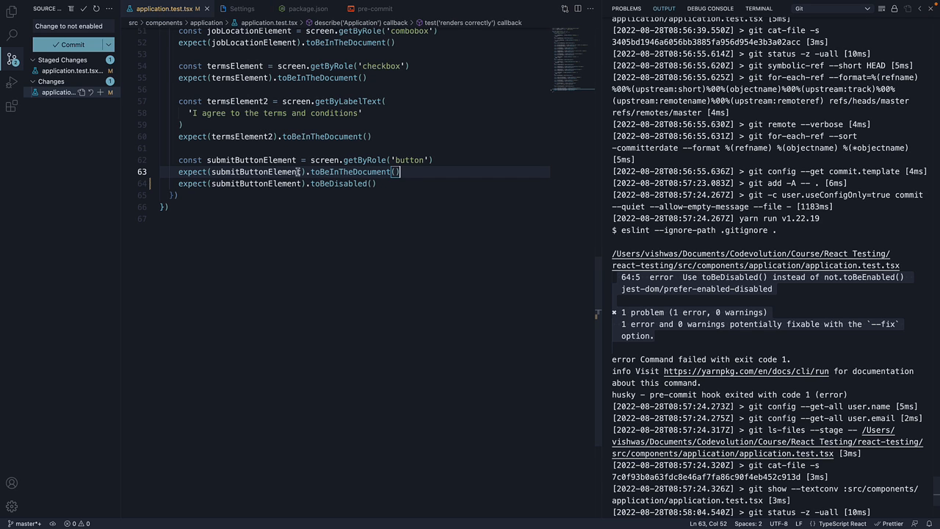
{"action": "key", "text": "Return"}
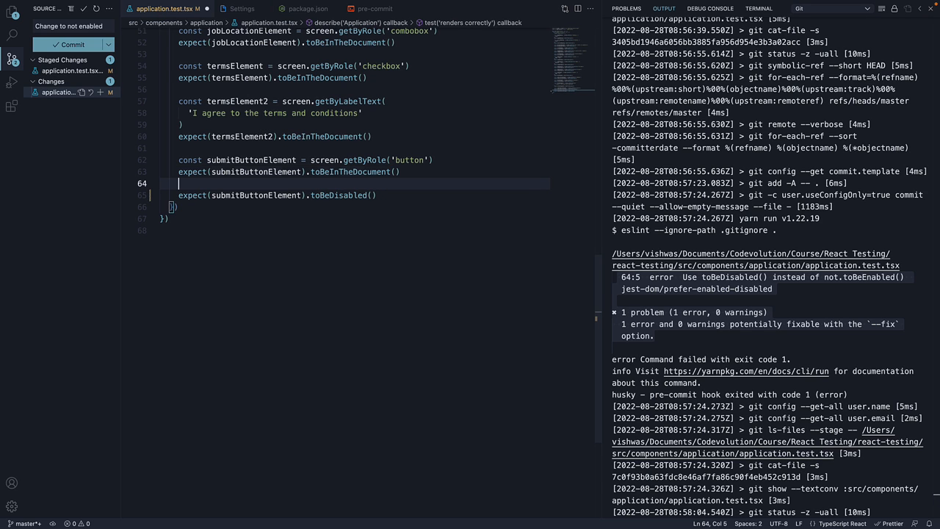
{"action": "key", "text": "Return"}
{"action": "key", "text": "Return"}
{"action": "key", "text": "Return"}
{"action": "key", "text": "Return"}
{"action": "key", "text": "Return"}
{"action": "key", "text": "Return"}
{"action": "key", "text": "Return"}
{"action": "key", "text": "Return"}
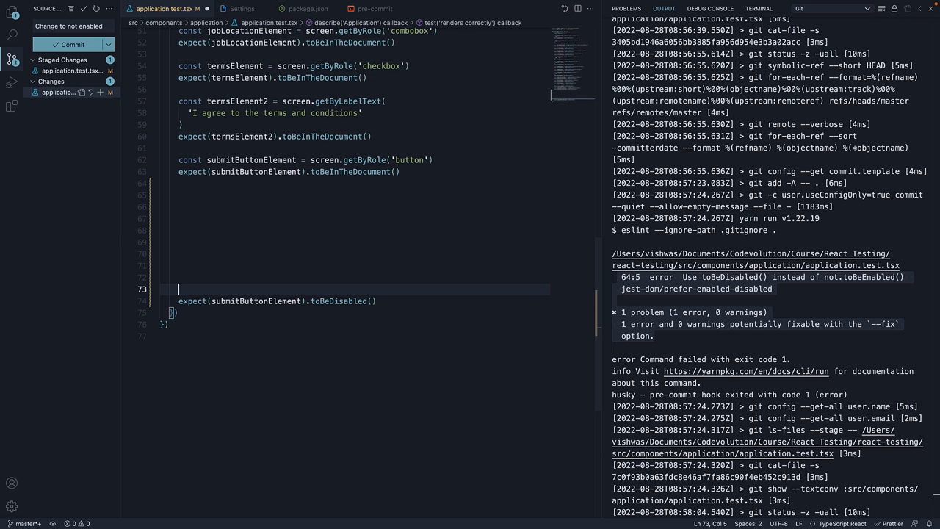
{"action": "key", "text": "ctrl+s"}
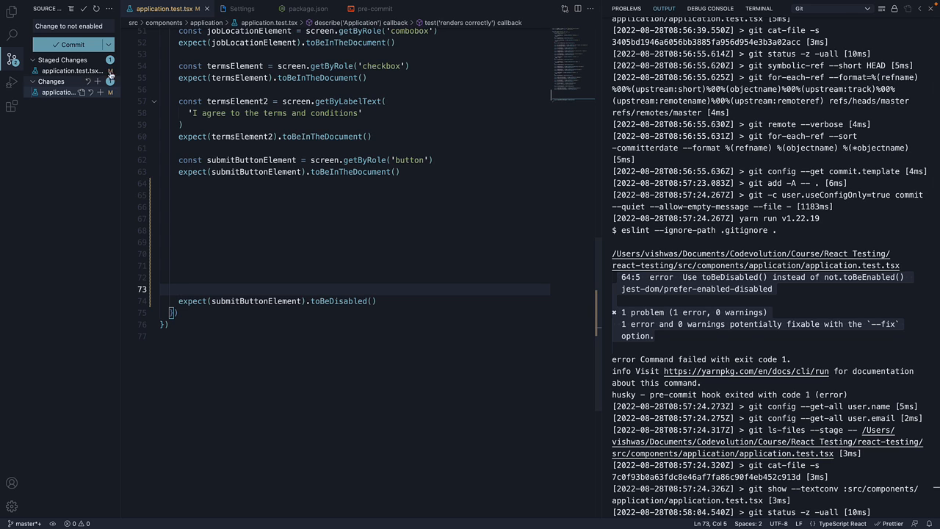
Step: Stage the test file and commit it as 'Add spaces', letting the hook reformat it
{"action": "triple_click", "coordinate": [96, 27]}
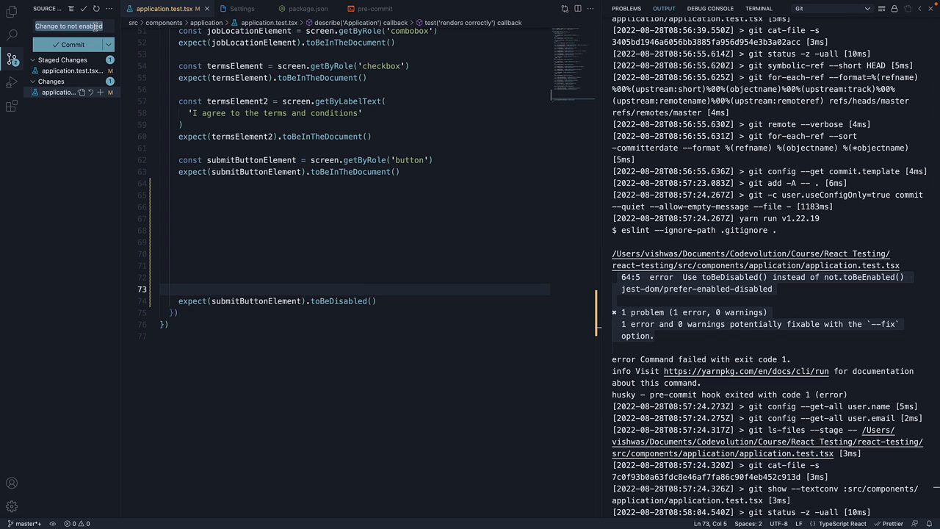
{"action": "type", "text": "Add spaces"}
{"action": "left_click", "coordinate": [100, 92]}
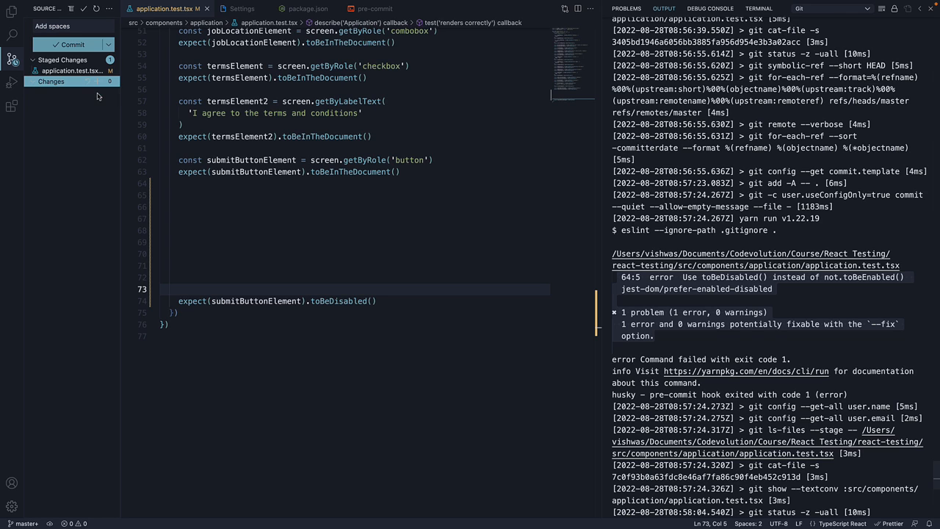
{"action": "left_click", "coordinate": [72, 44]}
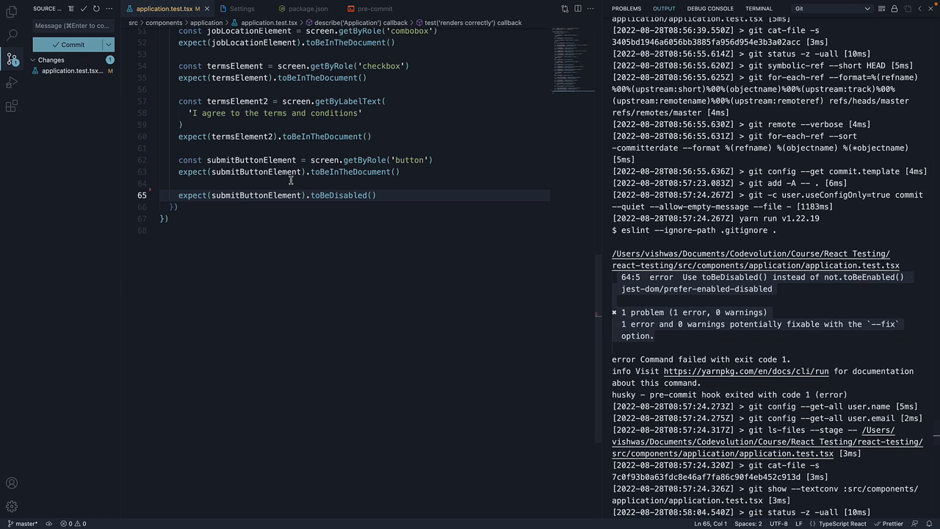
{"action": "left_click", "coordinate": [398, 237]}
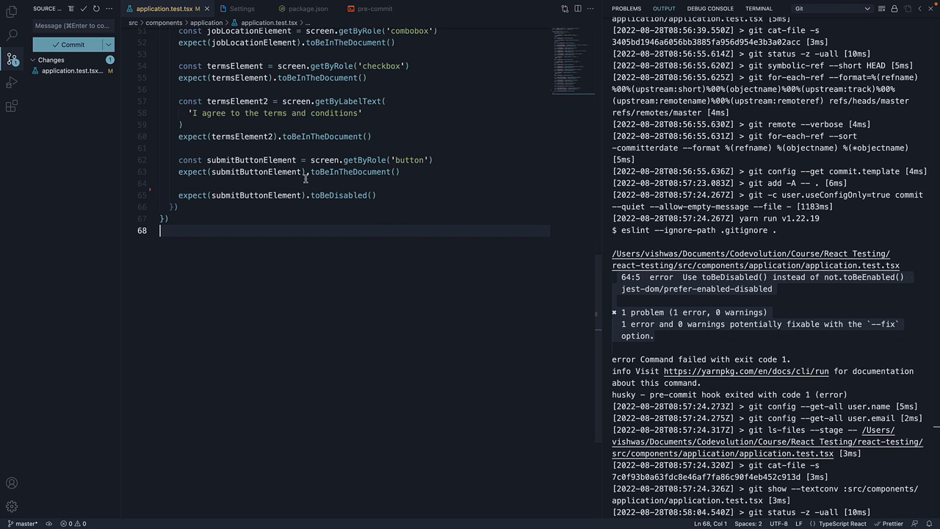
Step: Commit the reformatted test file with the message 'Formatted file', staging all changes
{"action": "left_click", "coordinate": [67, 27]}
{"action": "type", "text": "Formatted "}
{"action": "type", "text": "file"}
{"action": "left_click", "coordinate": [83, 13]}
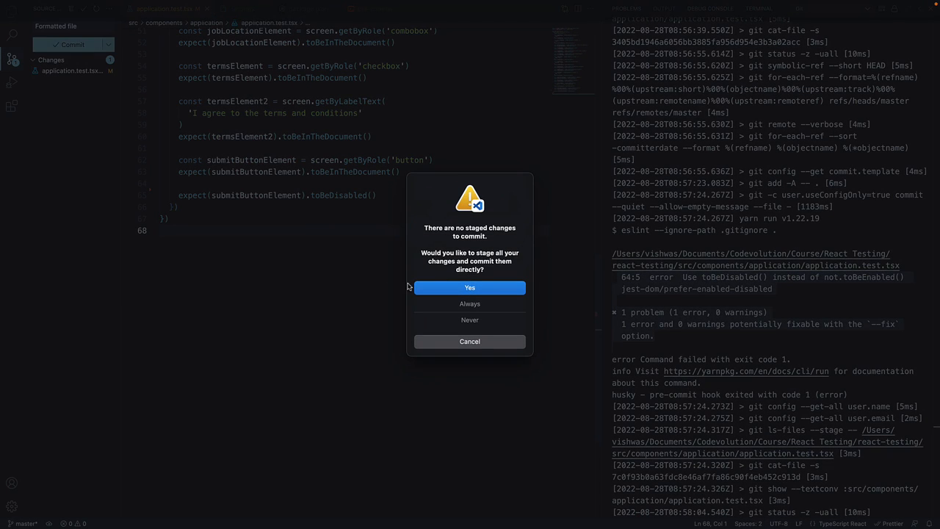
{"action": "left_click", "coordinate": [428, 289]}
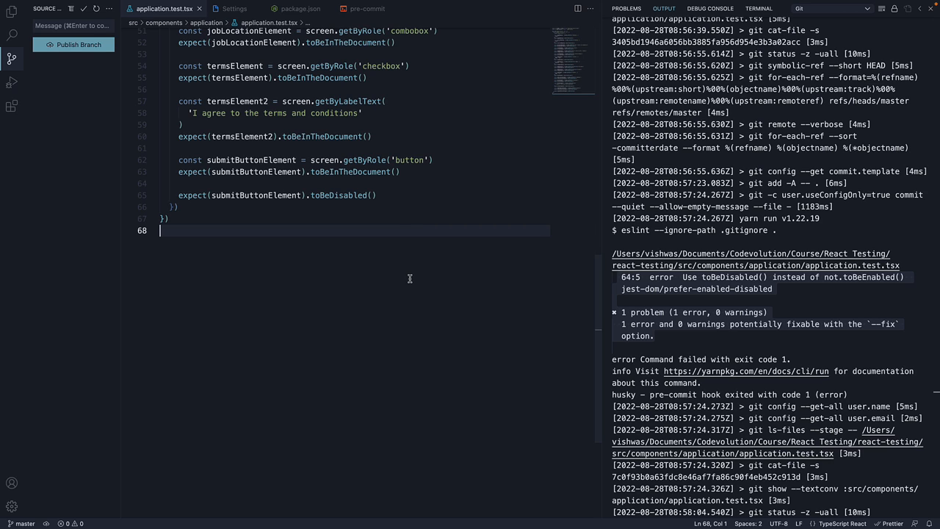
Step: View the .husky/pre-commit hook showing 'yarn lint && yarn format'
{"action": "left_click", "coordinate": [365, 15]}
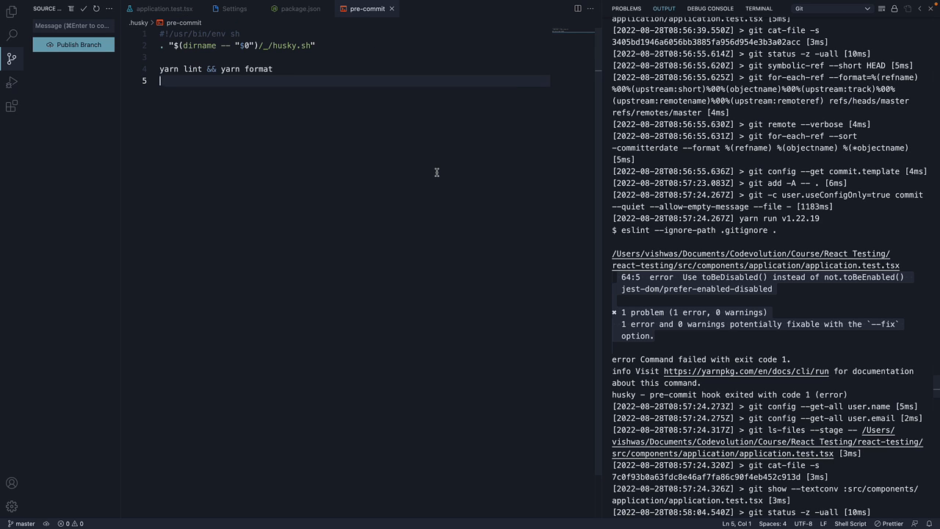